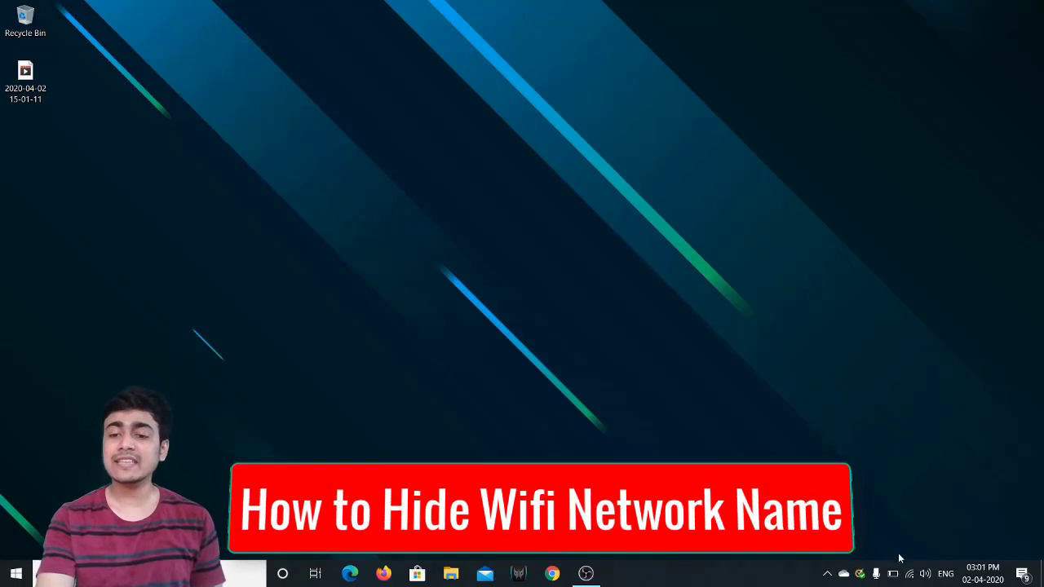
Step: Browse the Windows Wi-Fi list and reopen it, with the home network connected and secured
left_click(908, 574)
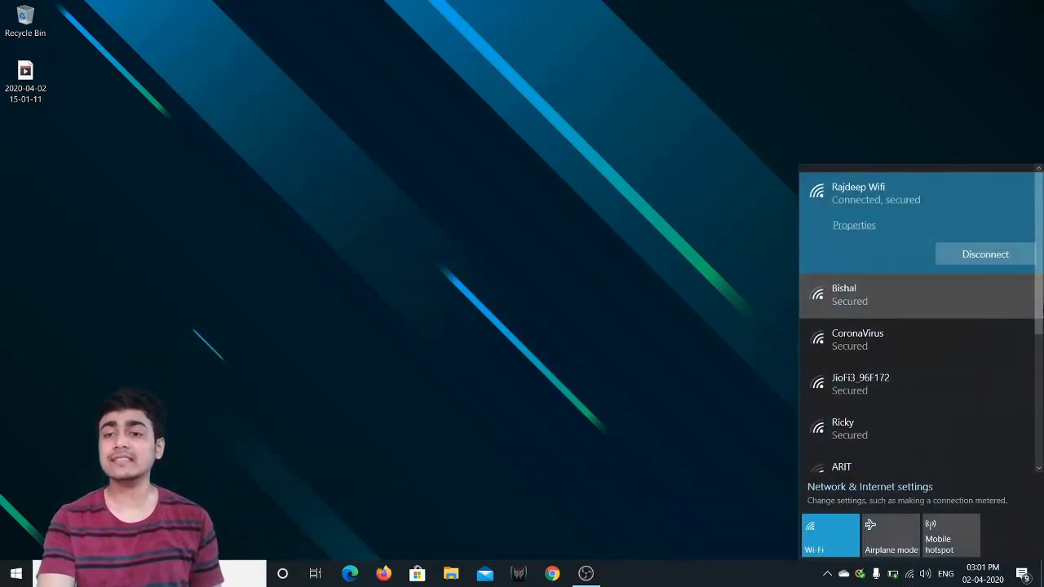
scroll(1040, 331, "down", 1)
scroll(1040, 331, "down", 5)
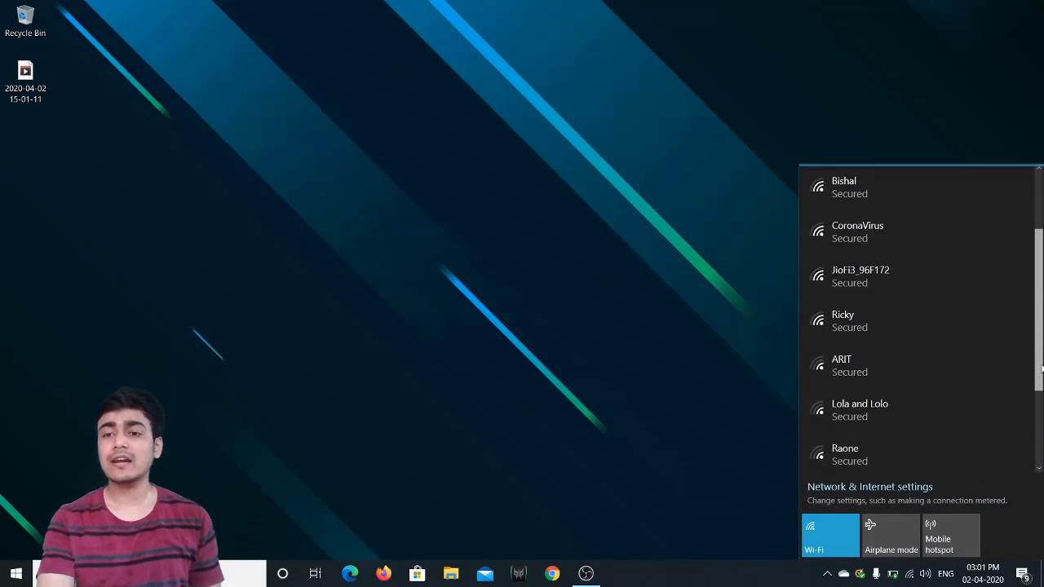
scroll(1030, 354, "up", 4)
scroll(1030, 354, "up", 3)
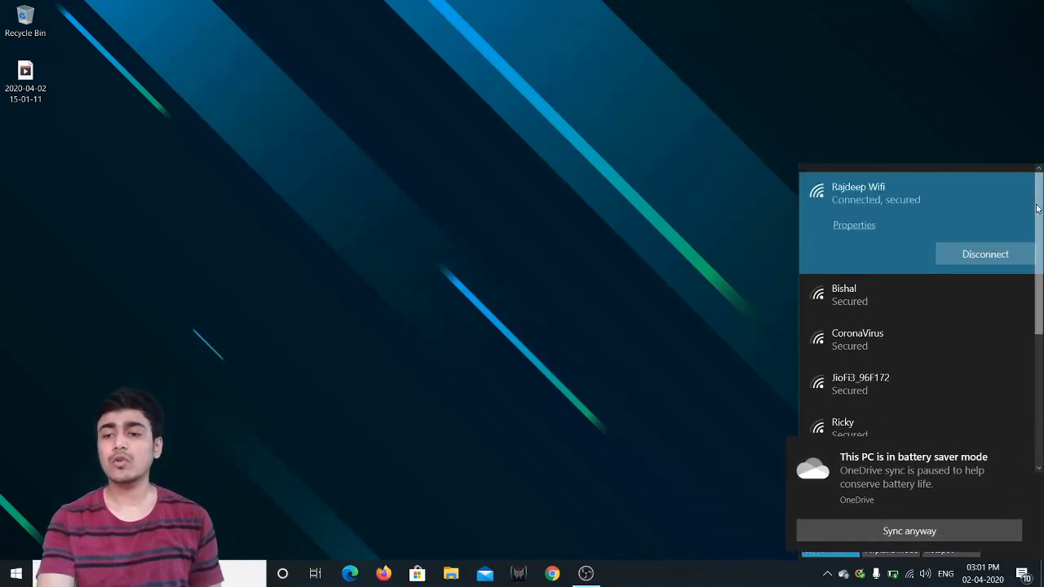
left_click(1018, 455)
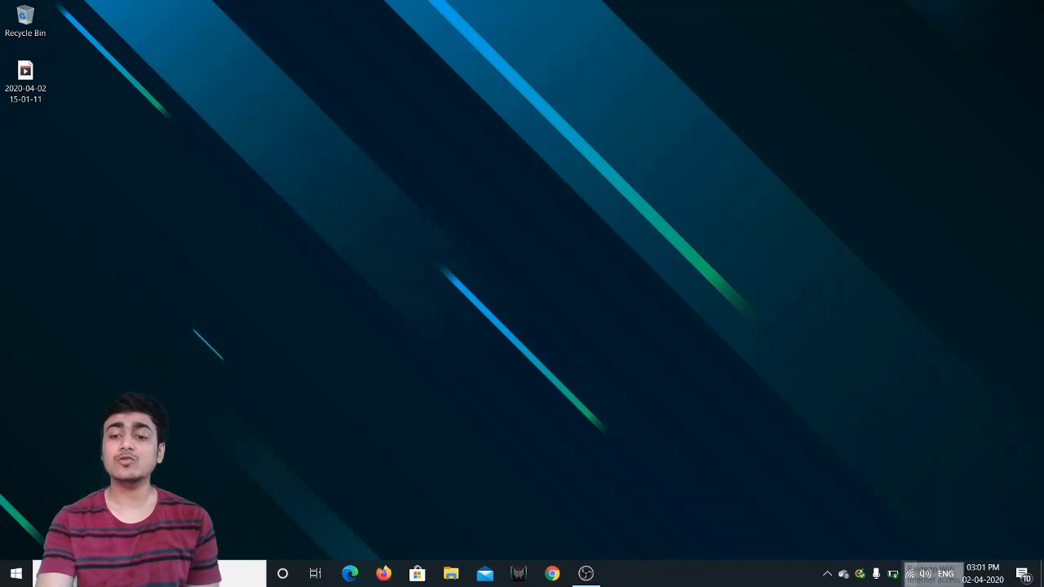
left_click(909, 573)
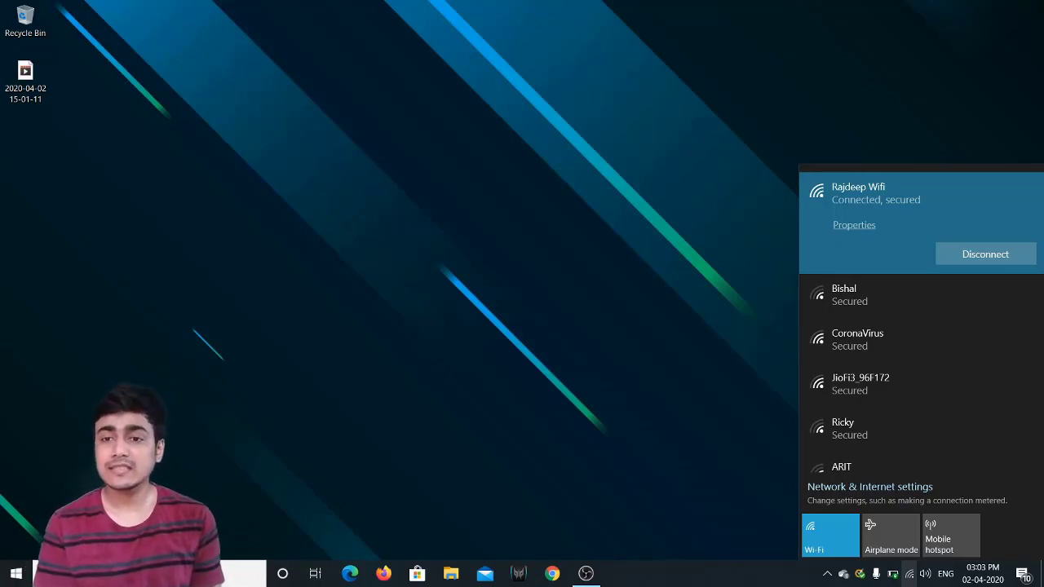
Step: Launch Chrome and dismiss the proxy-extension warning bubble
left_click(554, 574)
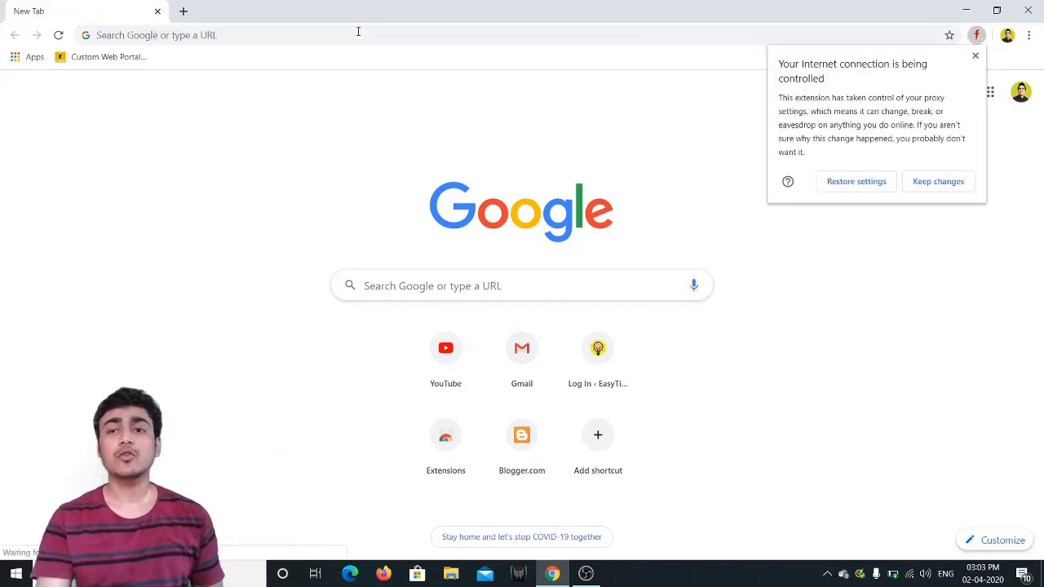
left_click(976, 57)
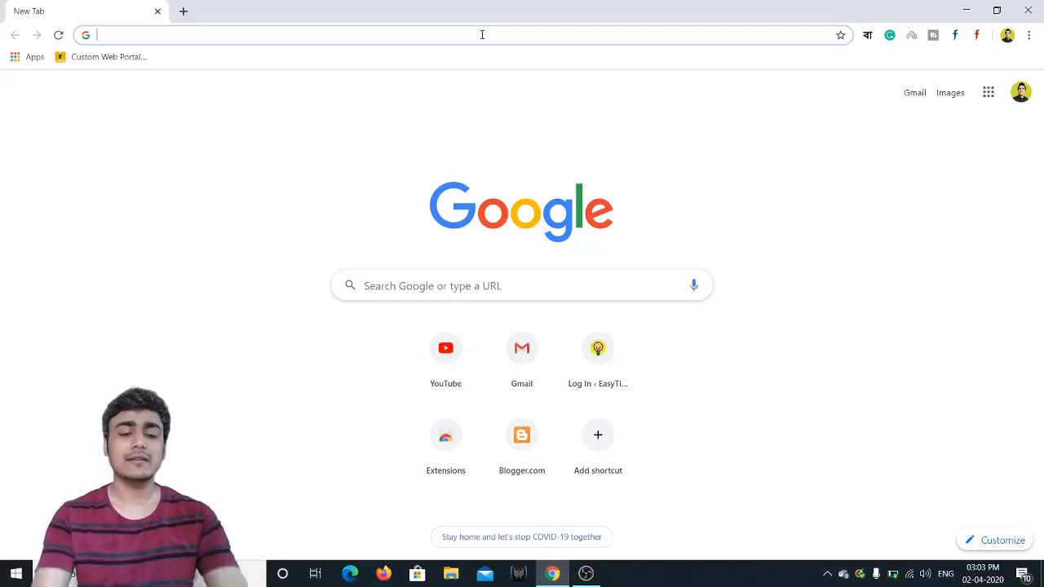
Step: Load miwifi.com and log in with the router administrator password
type("mi")
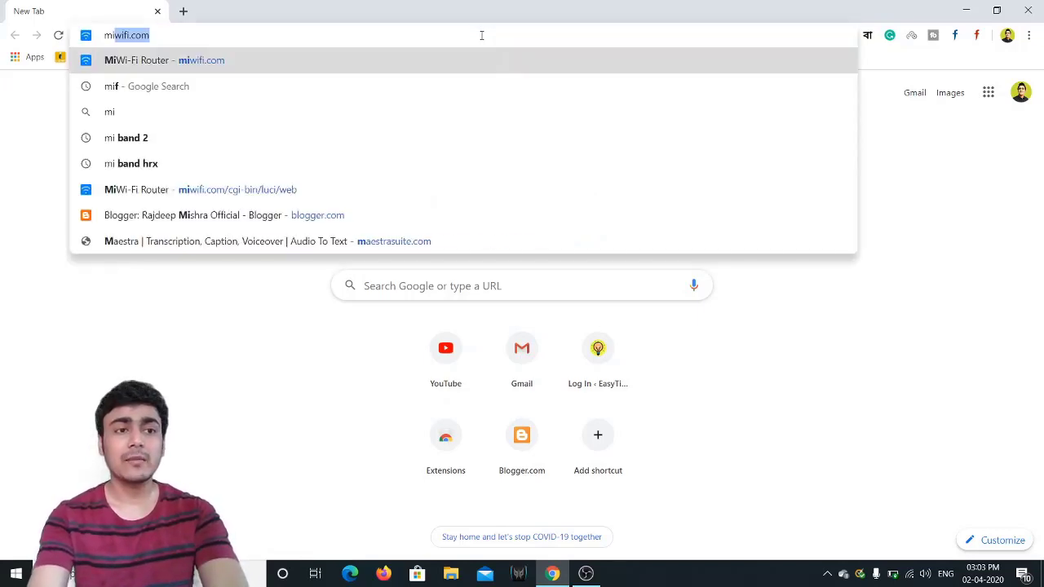
key("Return")
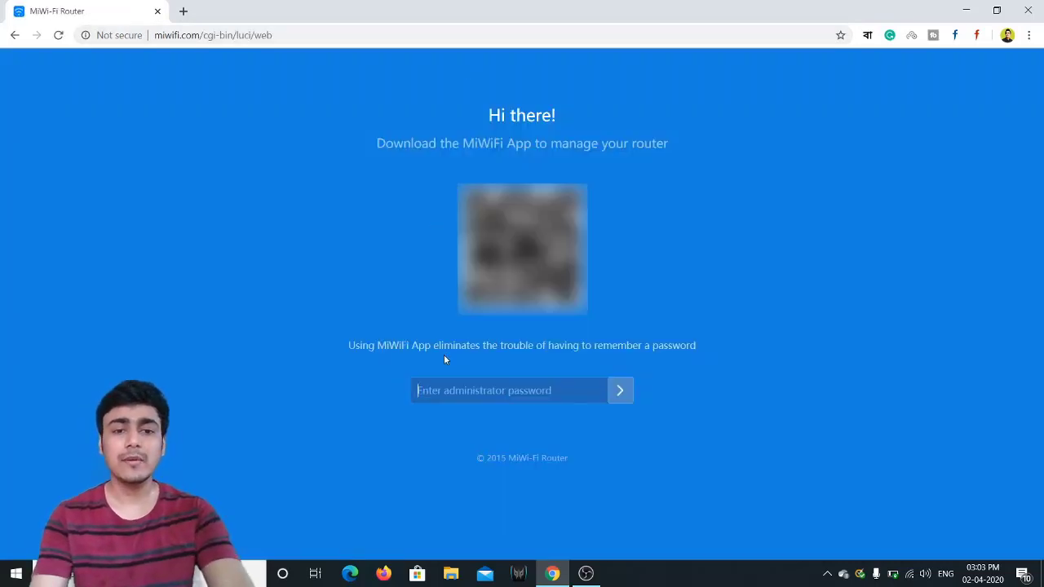
type("*******")
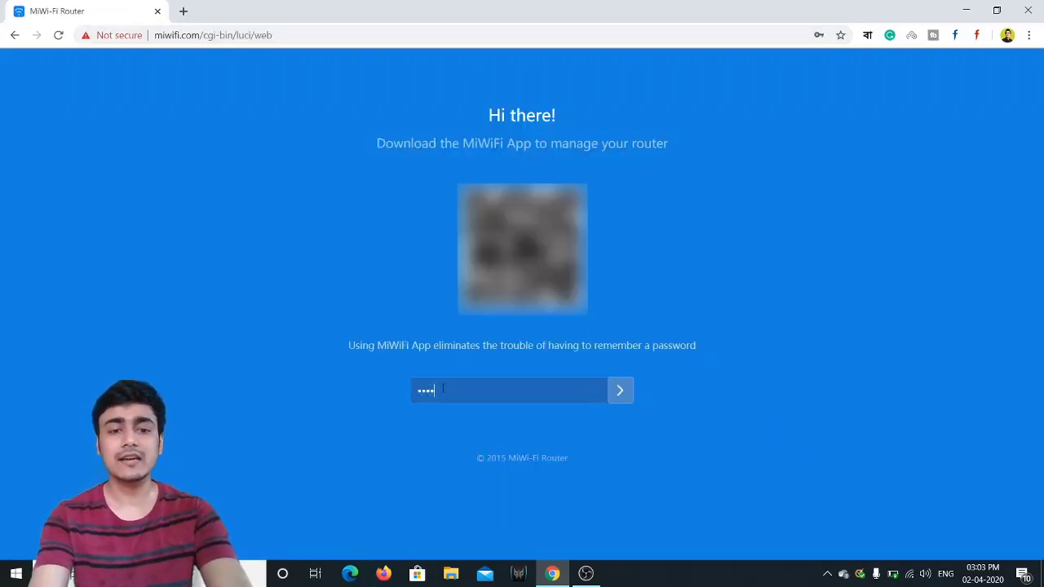
type("***")
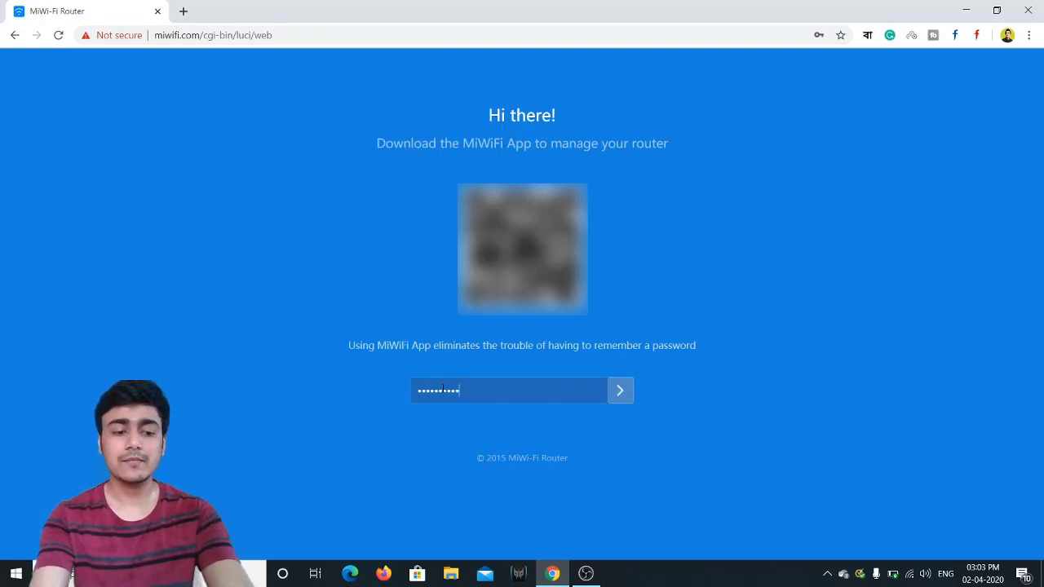
type("*")
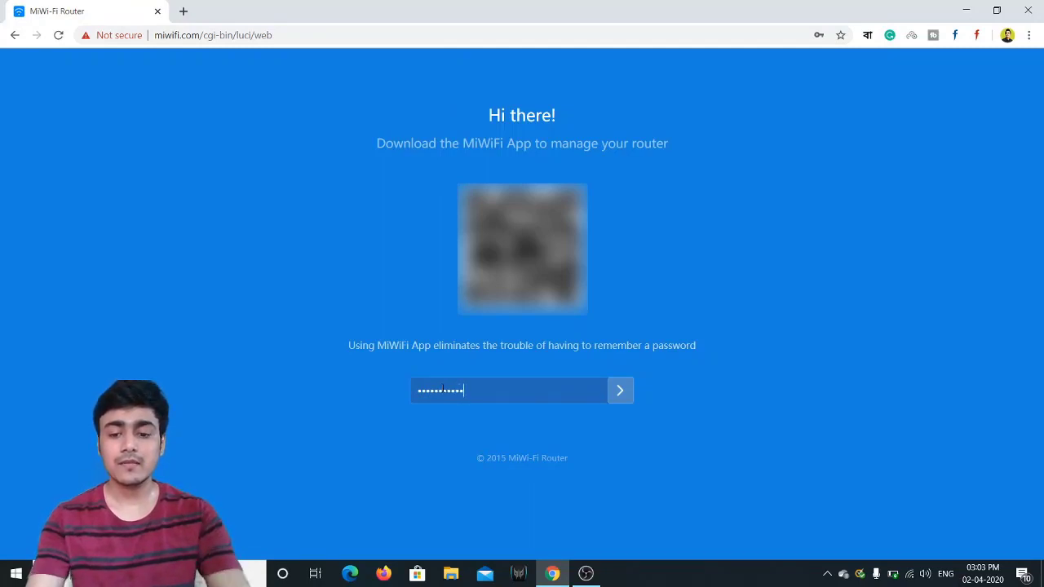
key("Return")
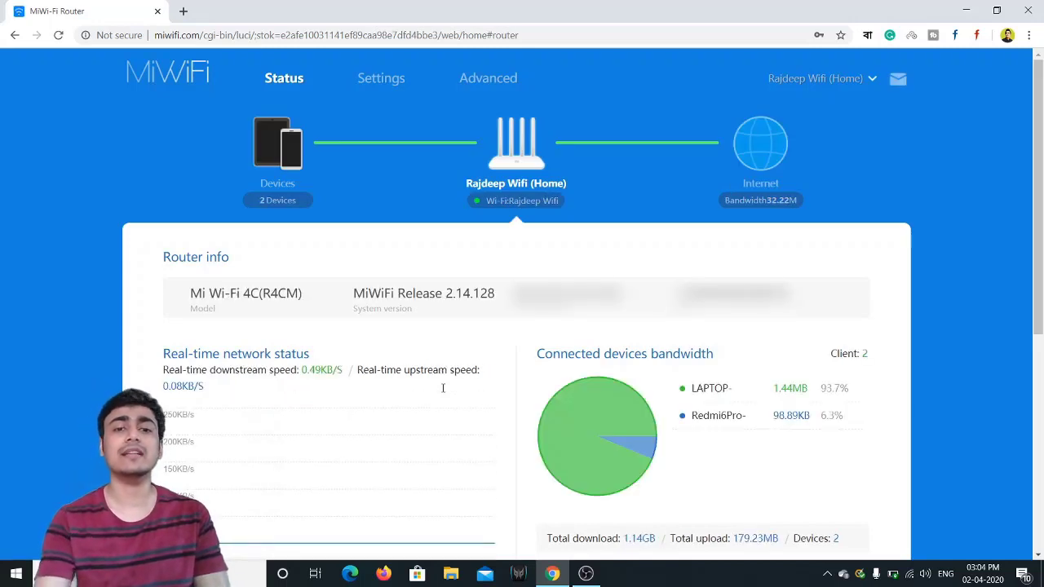
Step: Open the router's Wi-Fi settings and inspect the network name field down to Save
left_click(388, 84)
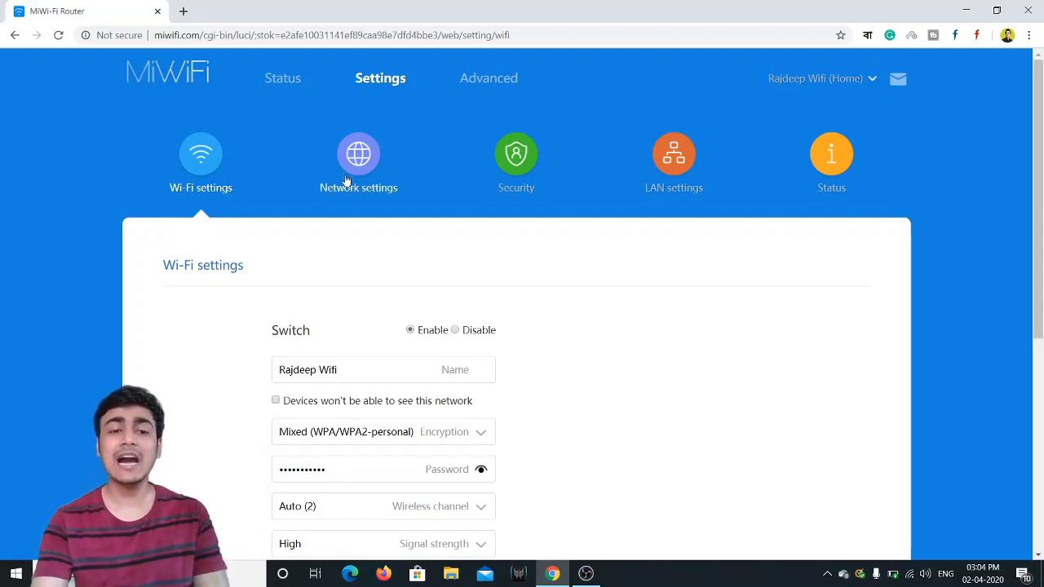
left_click_drag(278, 373, 347, 369)
left_click(252, 370)
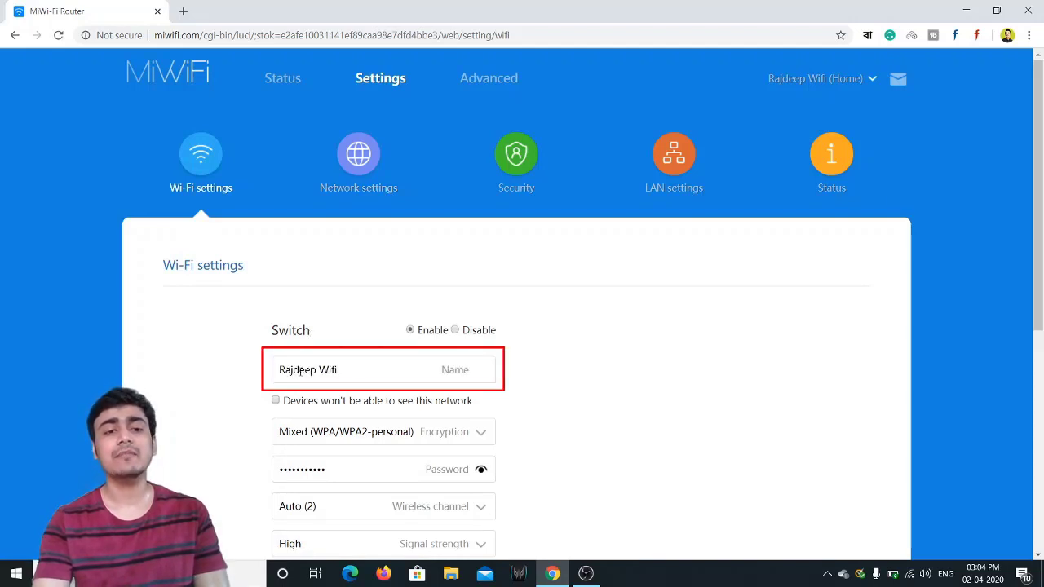
left_click_drag(278, 371, 352, 371)
left_click(212, 379)
left_click(198, 367)
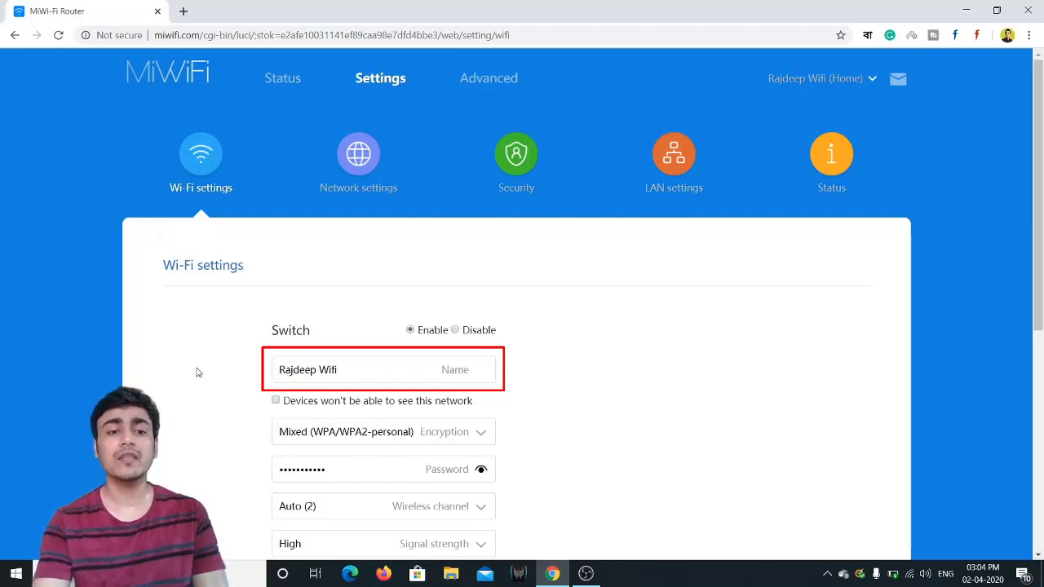
left_click_drag(1042, 184, 1042, 259)
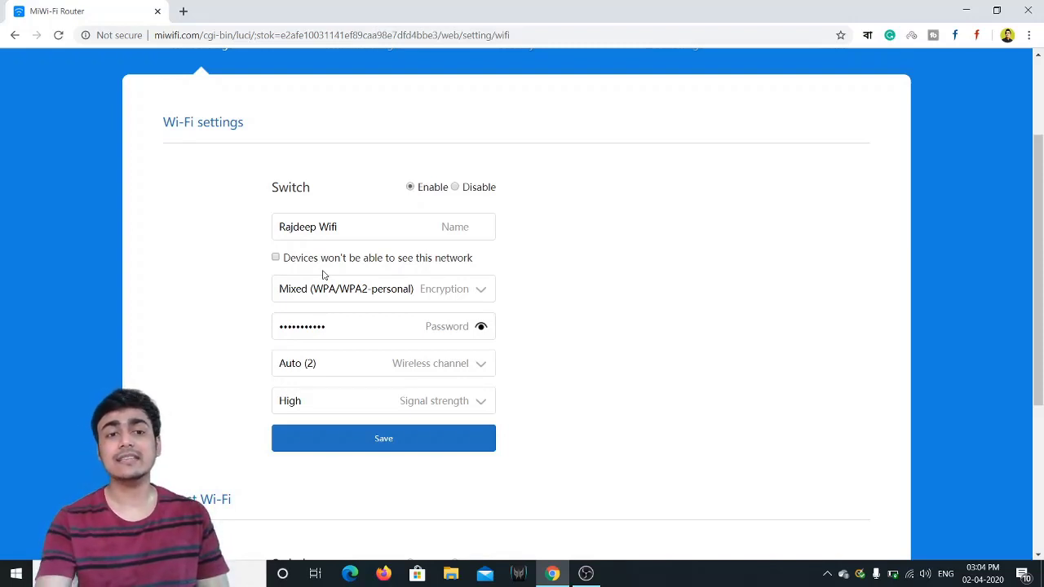
Step: Switch on the hide-network option and trim the Wi-Fi name down to 'R'
left_click(275, 255)
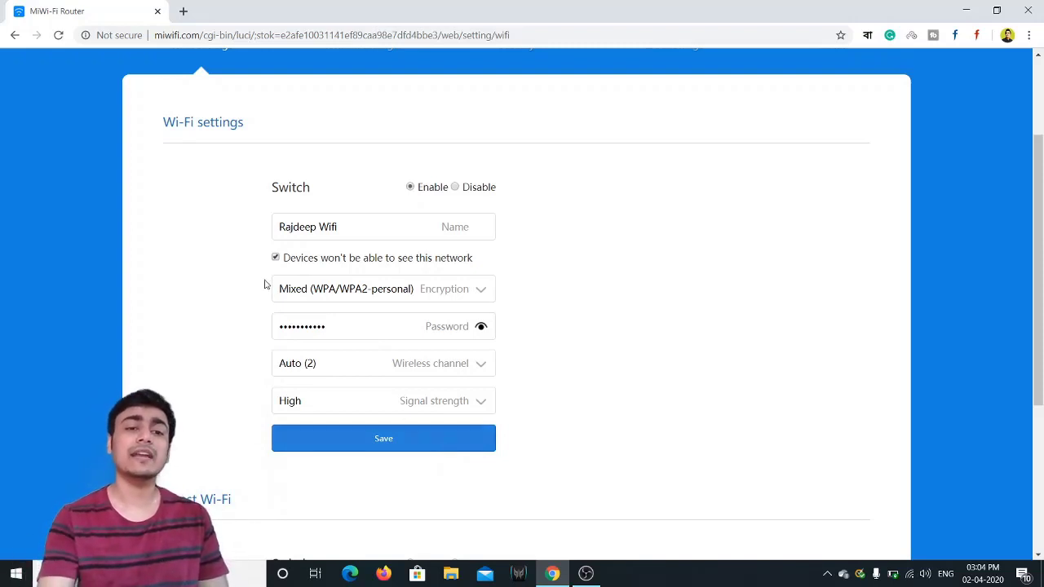
left_click(346, 229)
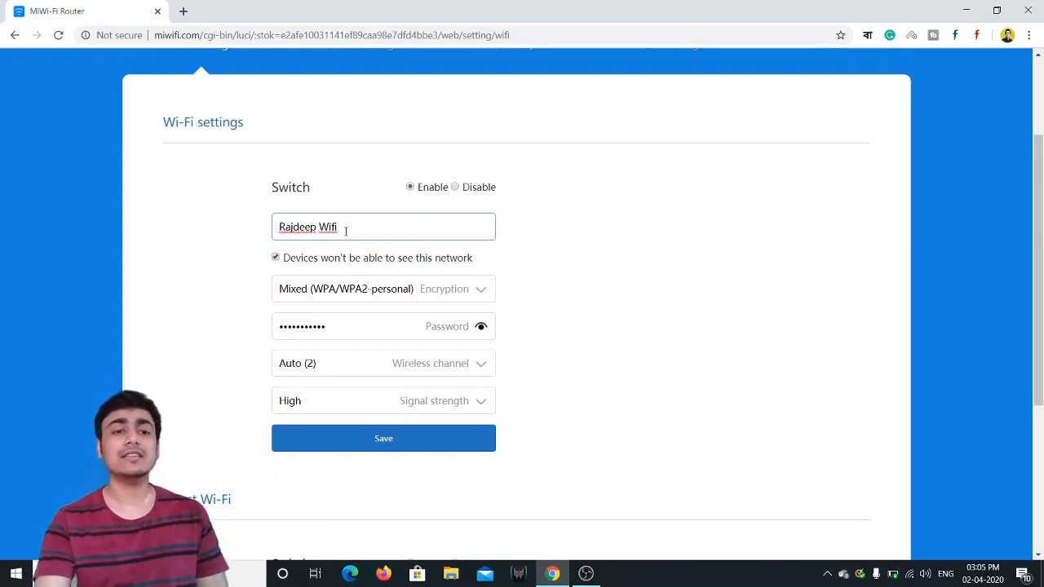
left_click_drag(278, 228, 356, 226)
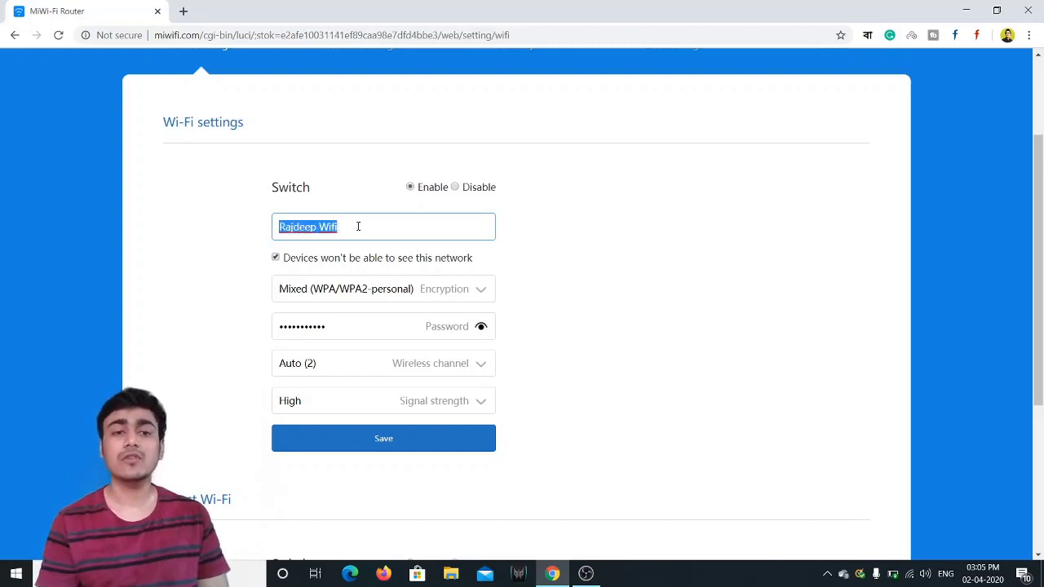
left_click(358, 227)
key("BackSpace")
key("BackSpace")
key("BackSpace")
key("BackSpace")
key("BackSpace")
key("BackSpace")
key("BackSpace")
key("BackSpace")
key("BackSpace")
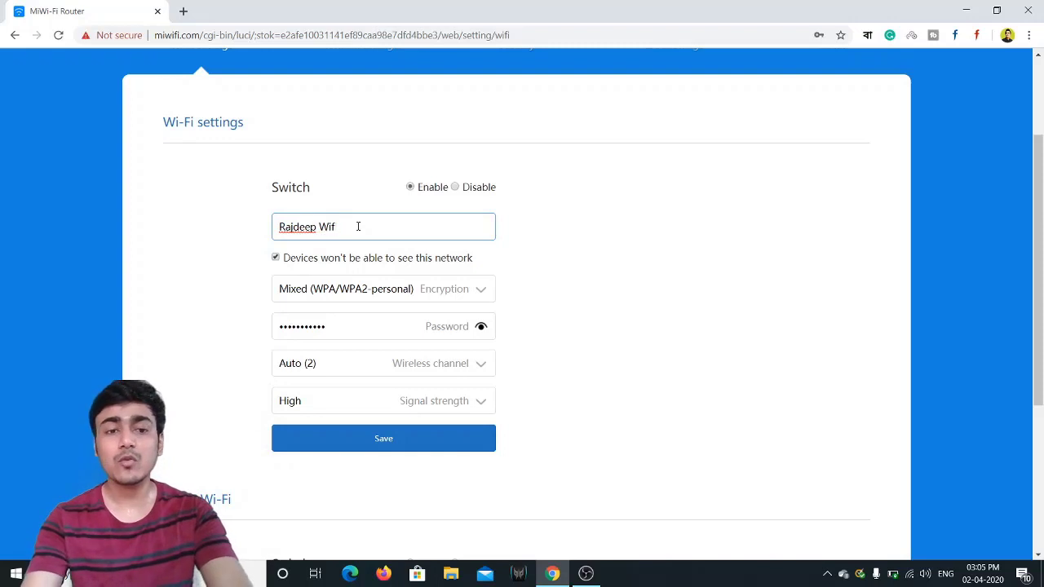
key("BackSpace")
key("BackSpace")
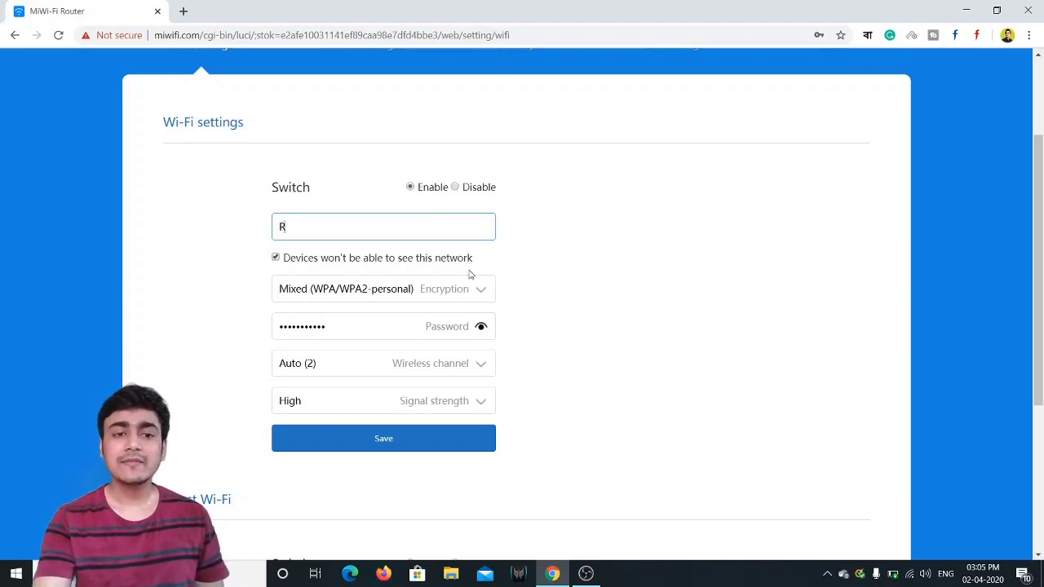
Step: Save the Wi-Fi settings and confirm the router reboot in the 'Change Wi-Fi settings' dialog
left_click(395, 439)
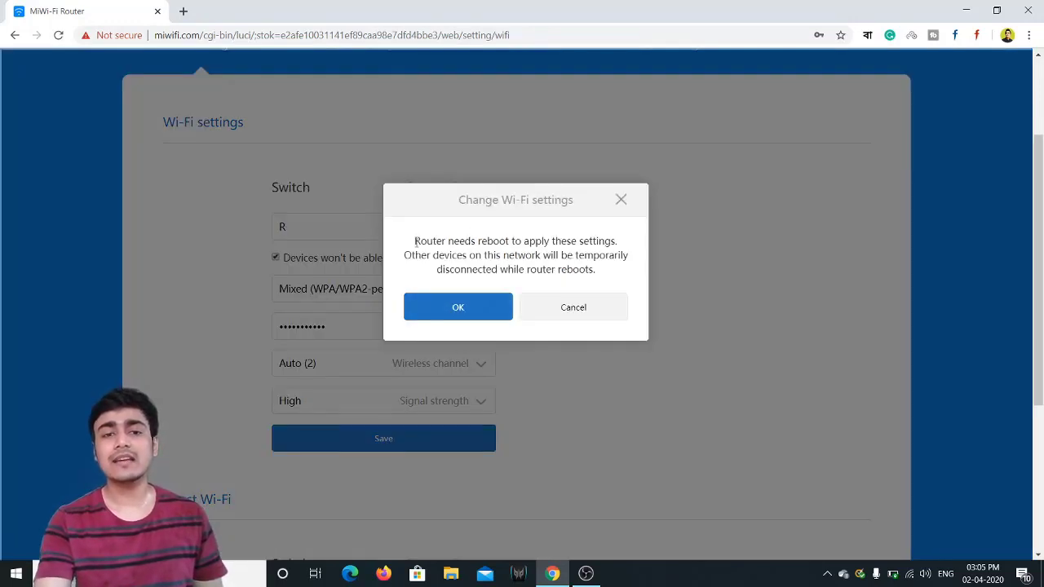
left_click_drag(415, 241, 618, 239)
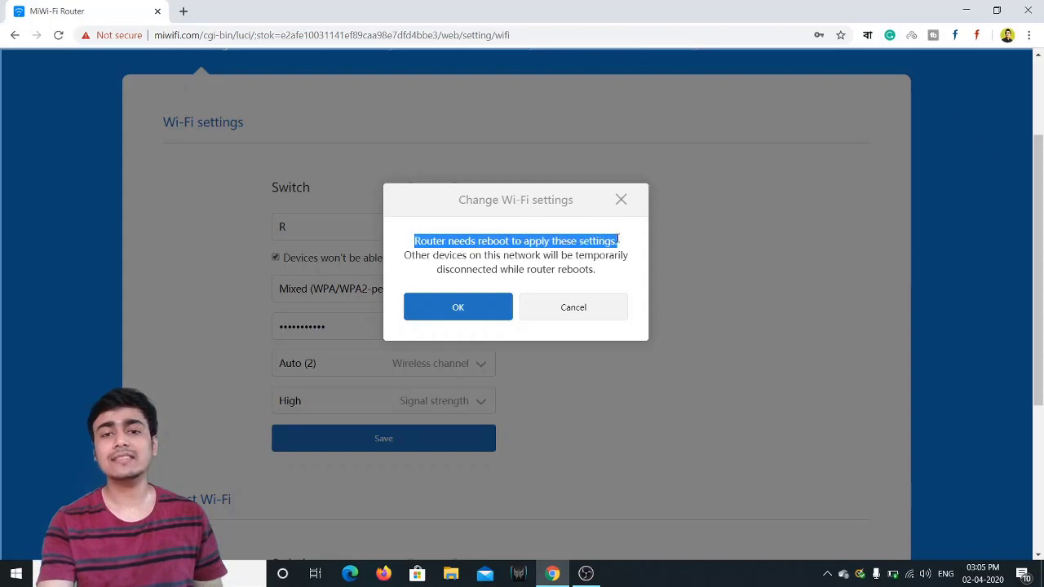
left_click(475, 301)
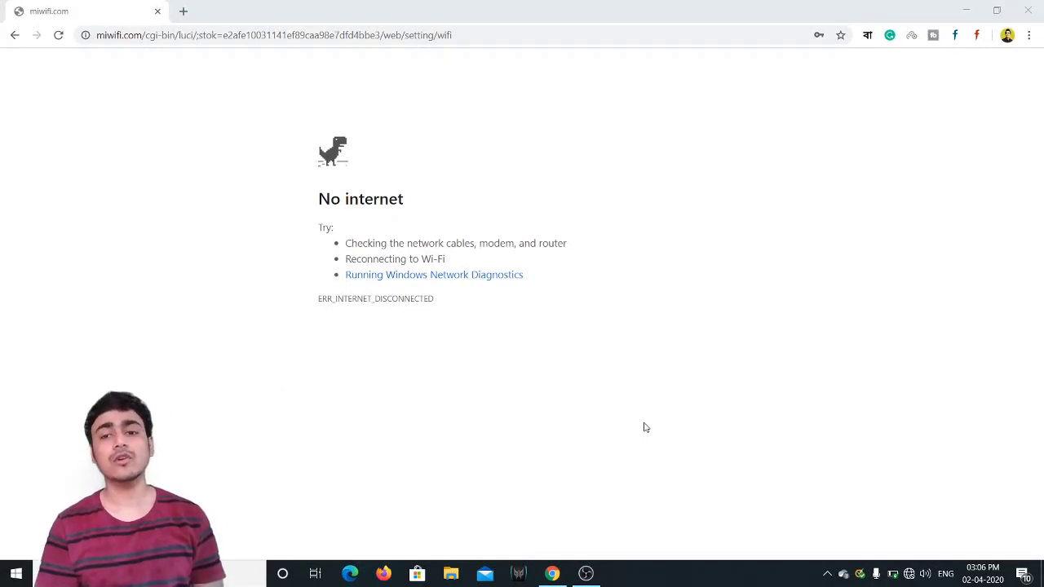
Step: Open the Windows network list and scroll down to the Hidden Network entry
left_click(909, 574)
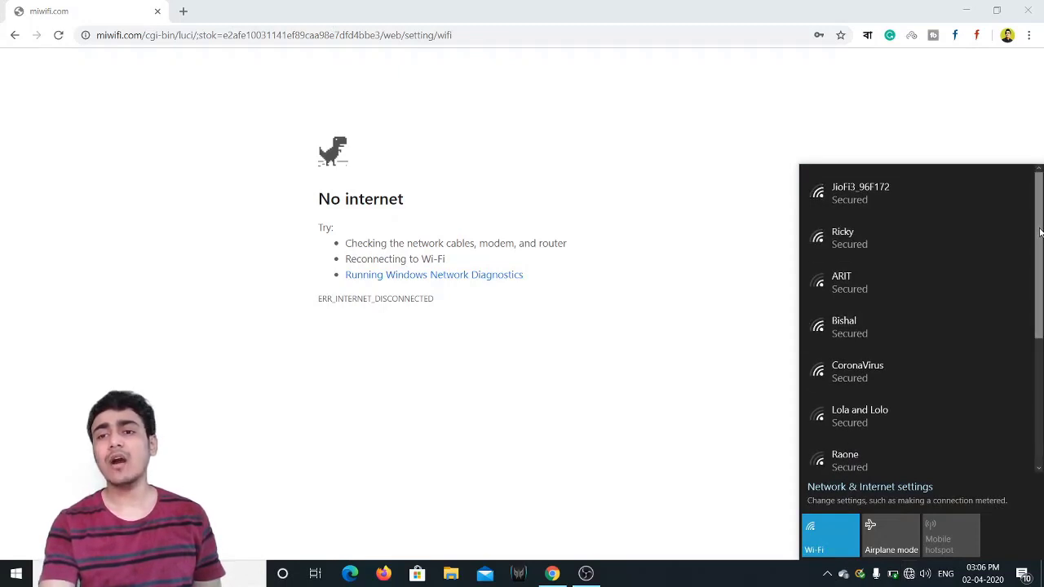
left_click_drag(1041, 242, 1039, 362)
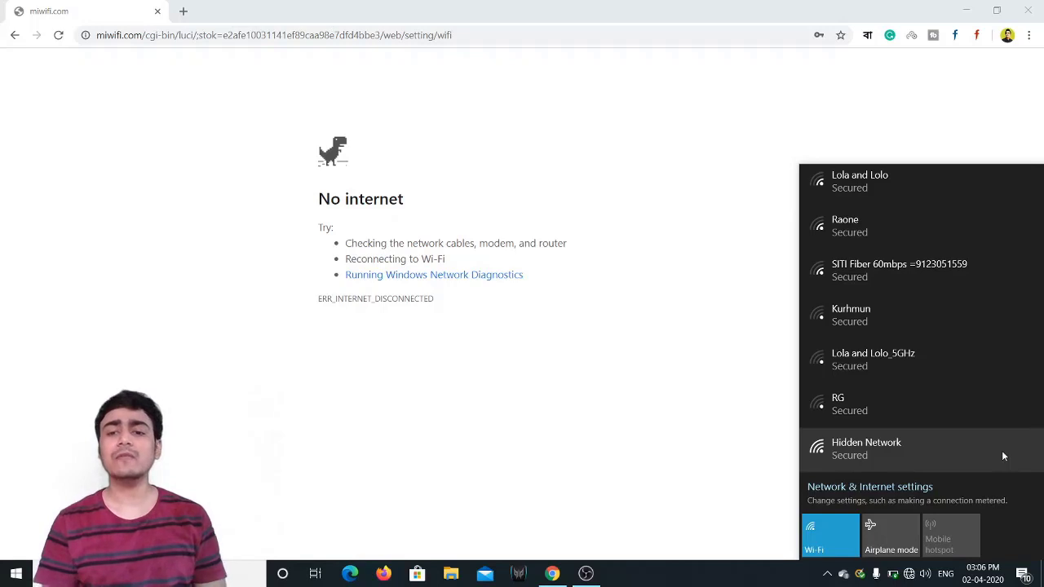
Step: Connect to Hidden Network with SSID 'R' and the Wi-Fi security key, allowing discoverability
left_click(890, 462)
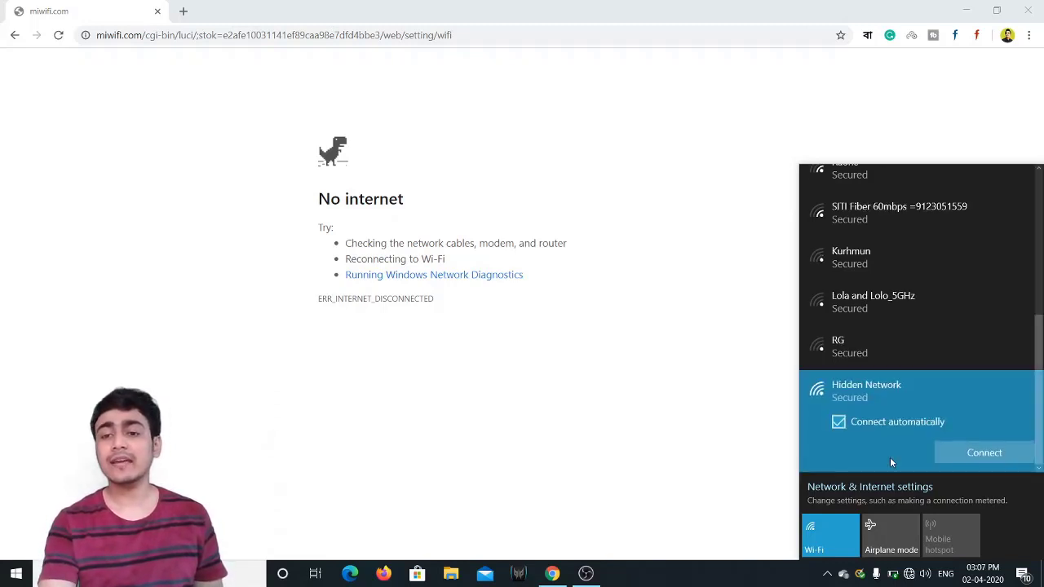
left_click(967, 456)
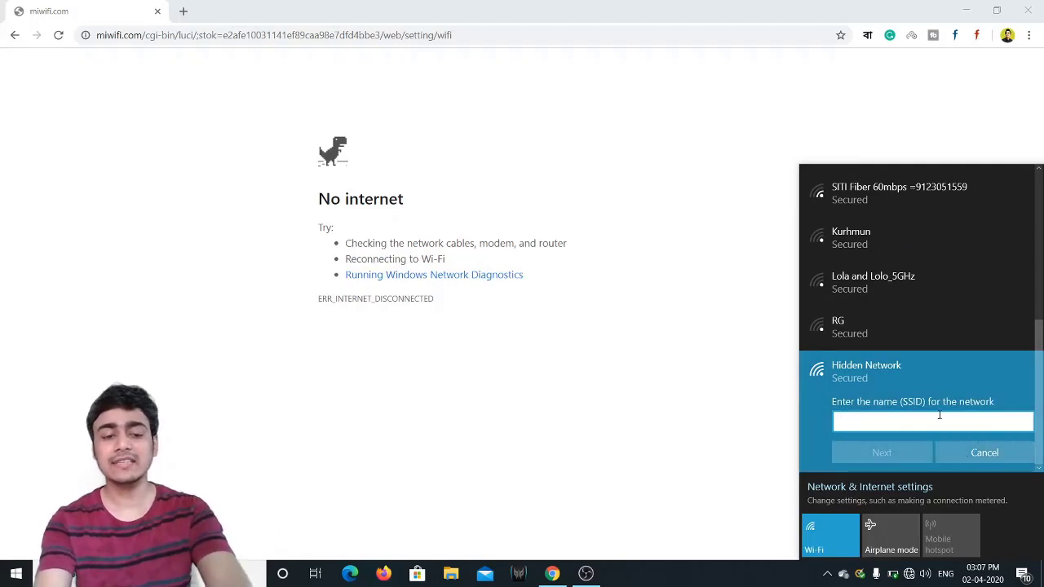
type("R")
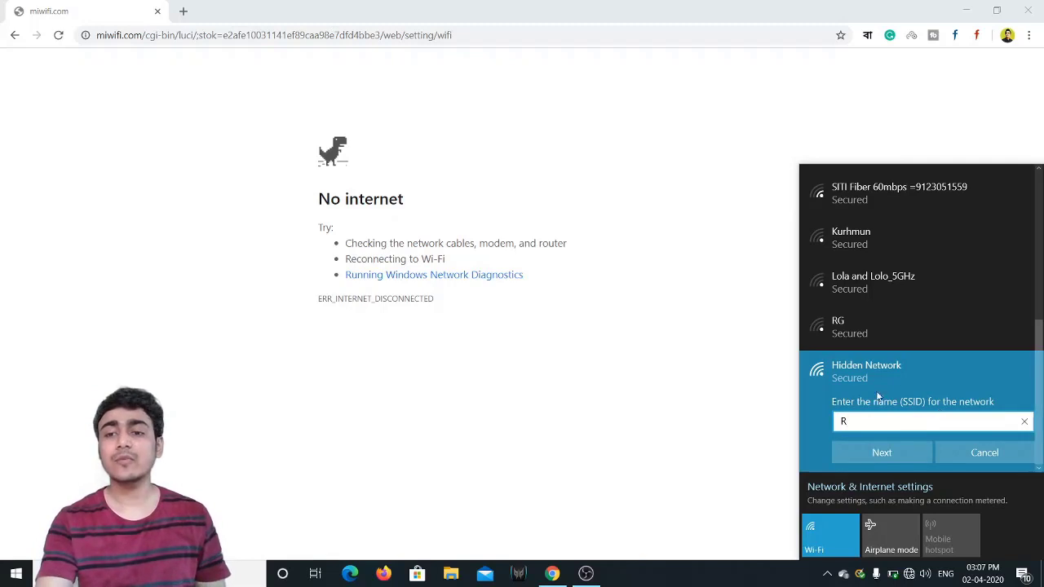
left_click(872, 453)
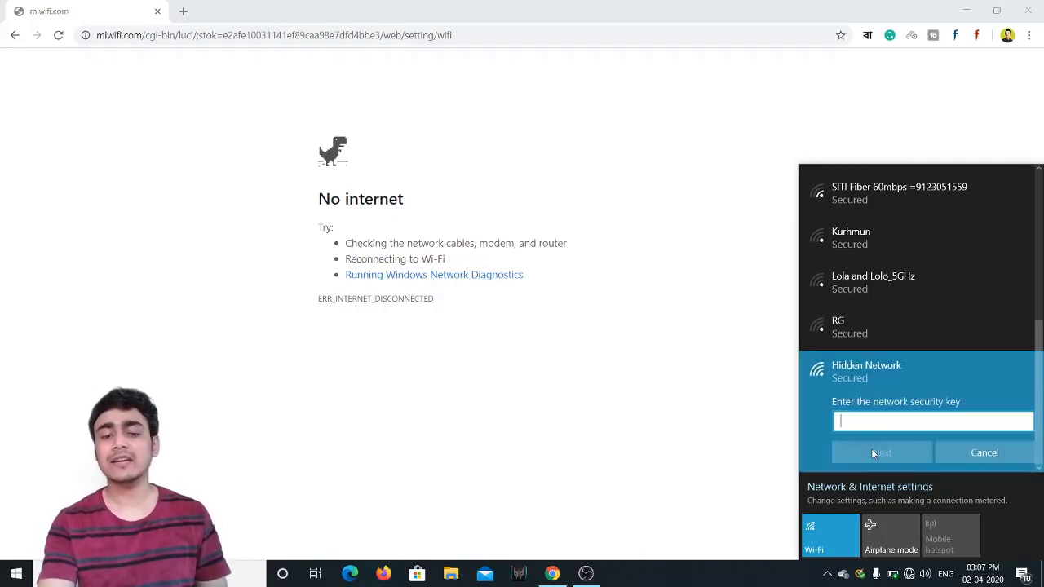
type("1234567")
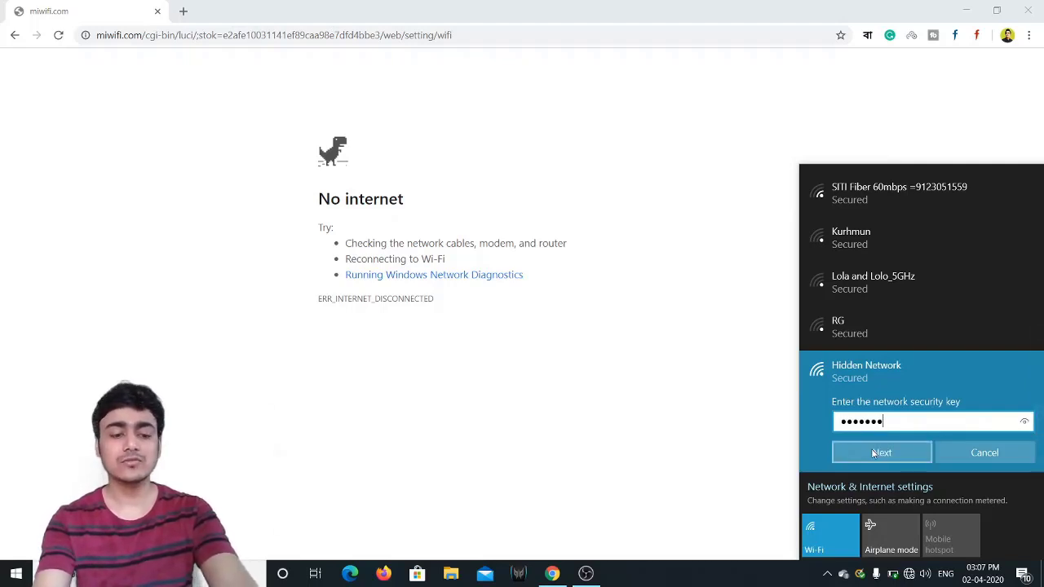
type("8901")
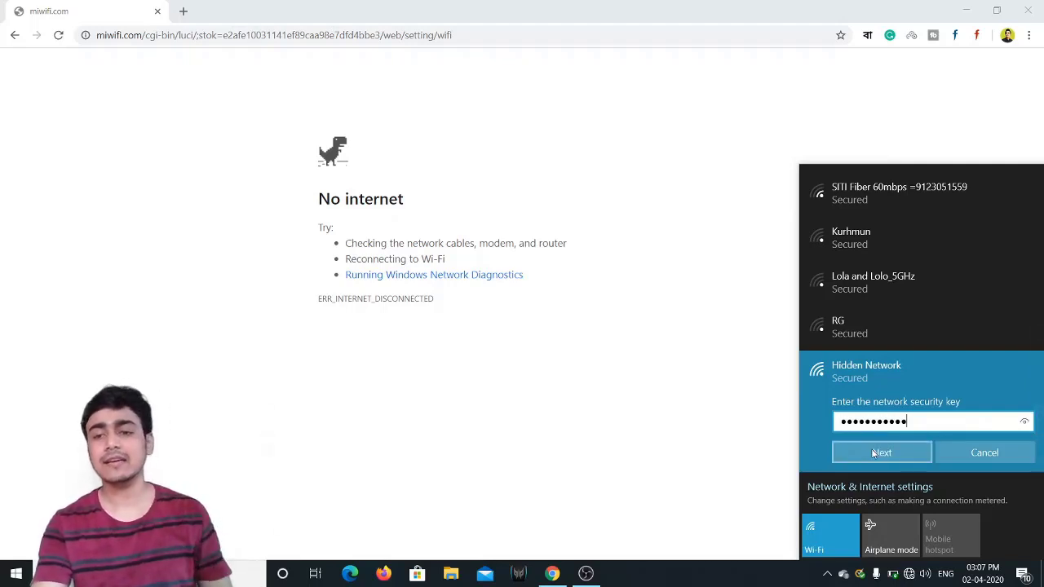
left_click(878, 453)
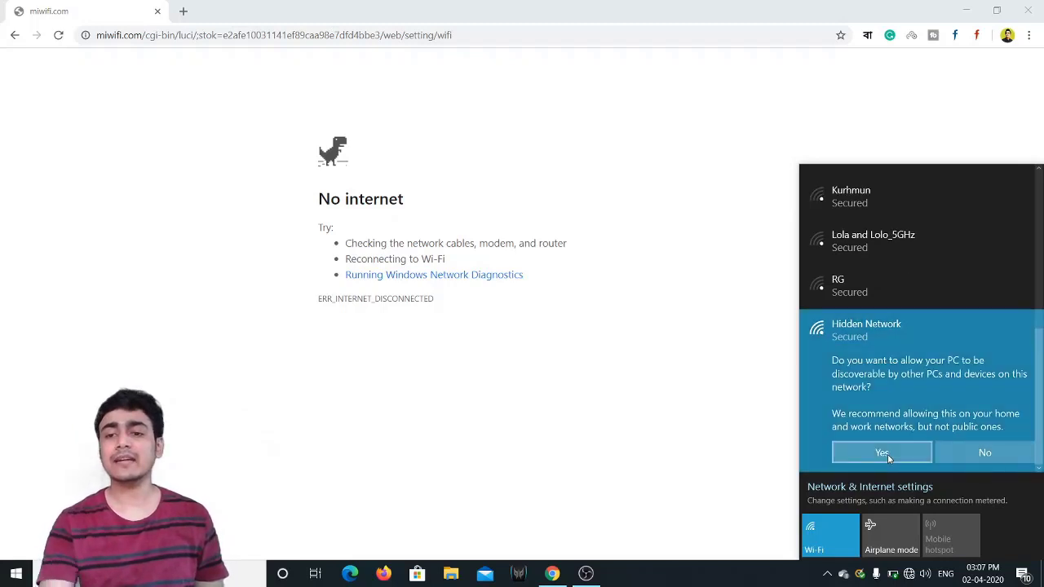
left_click(888, 456)
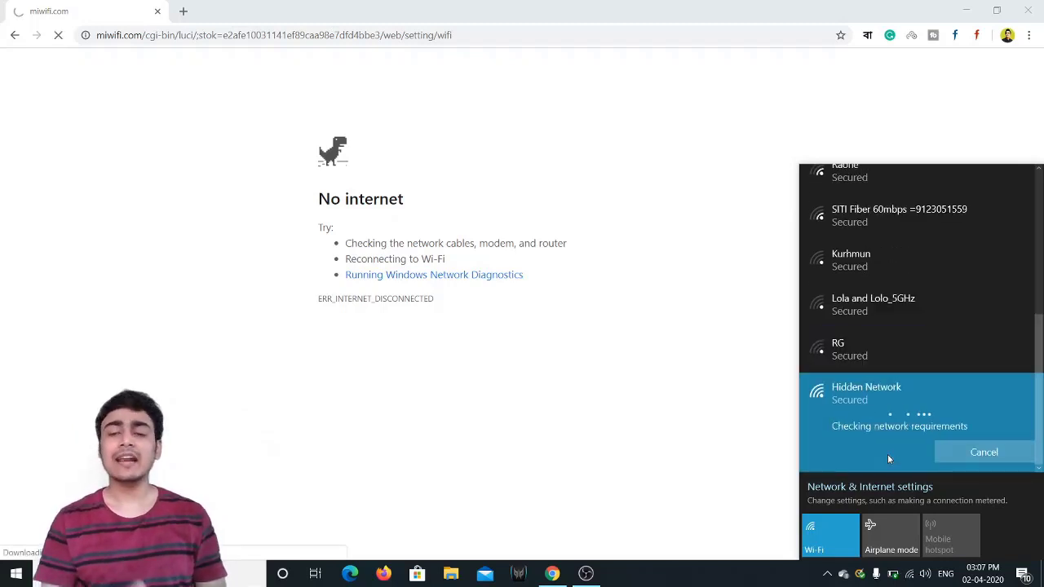